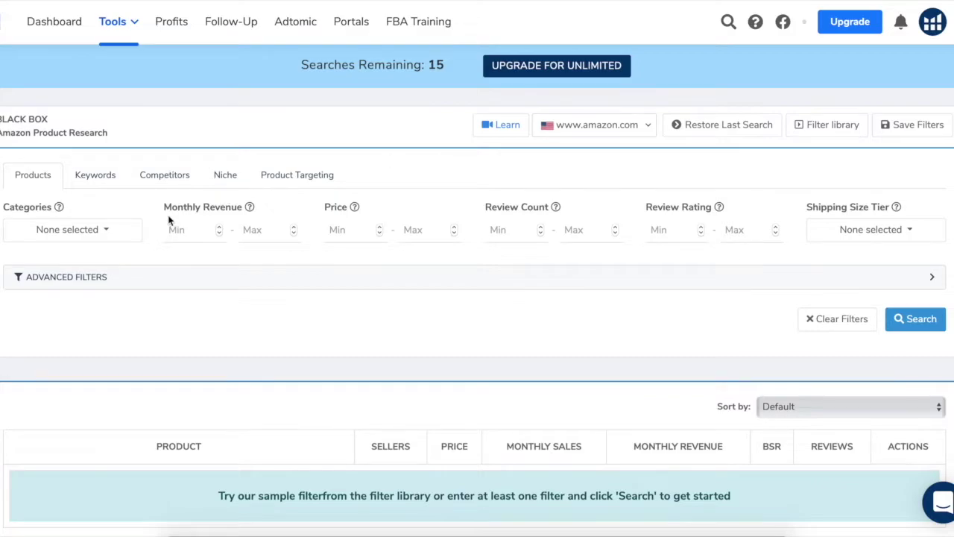
- Limit the product research to the Pet Supplies category
{"action": "left_click", "coordinate": [113, 231]}
{"action": "scroll", "coordinate": [128, 278], "scroll_direction": "down", "scroll_amount": 5}
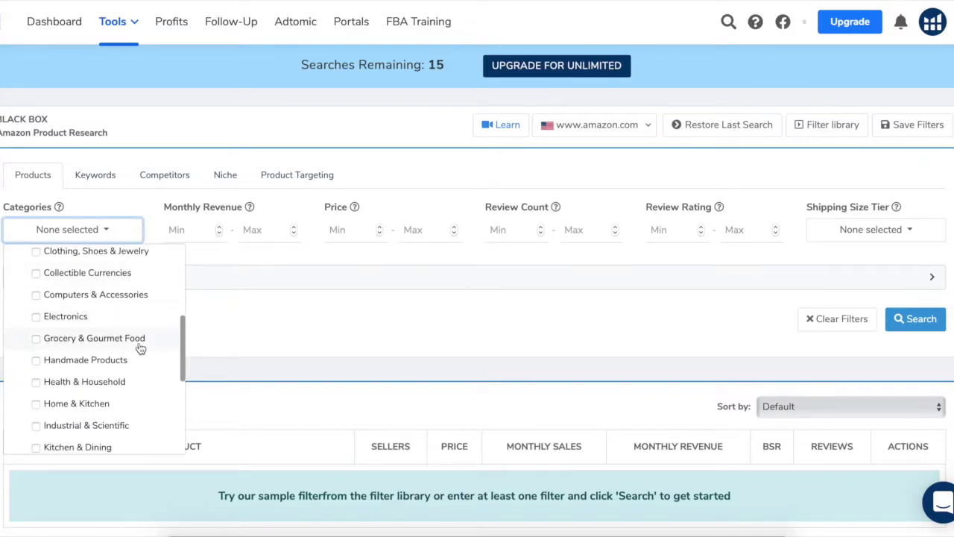
{"action": "scroll", "coordinate": [140, 345], "scroll_direction": "down", "scroll_amount": 3}
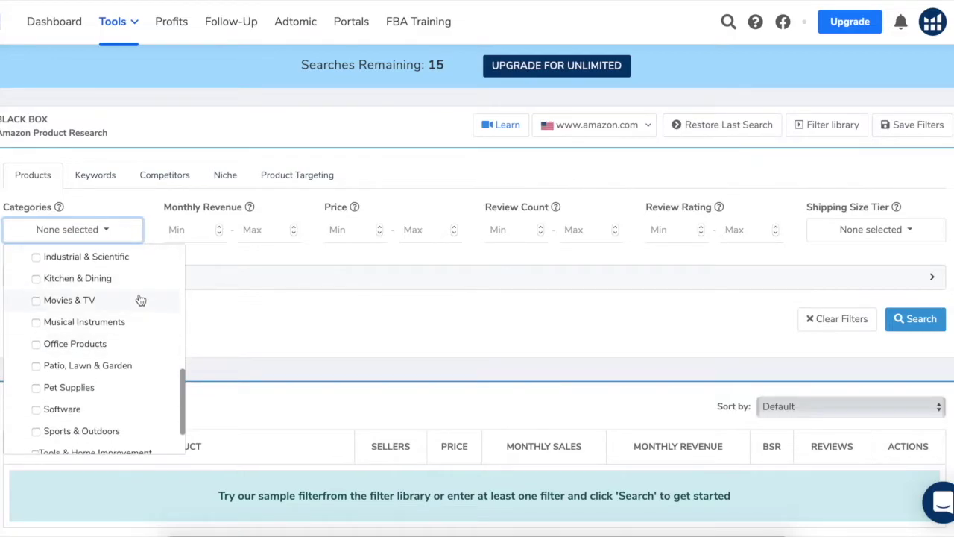
{"action": "left_click", "coordinate": [107, 388]}
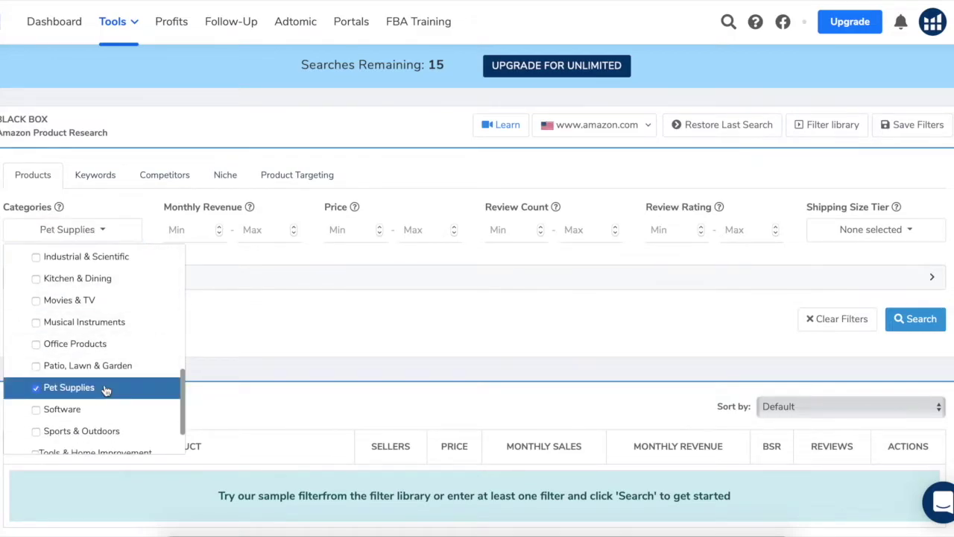
{"action": "left_click", "coordinate": [236, 326]}
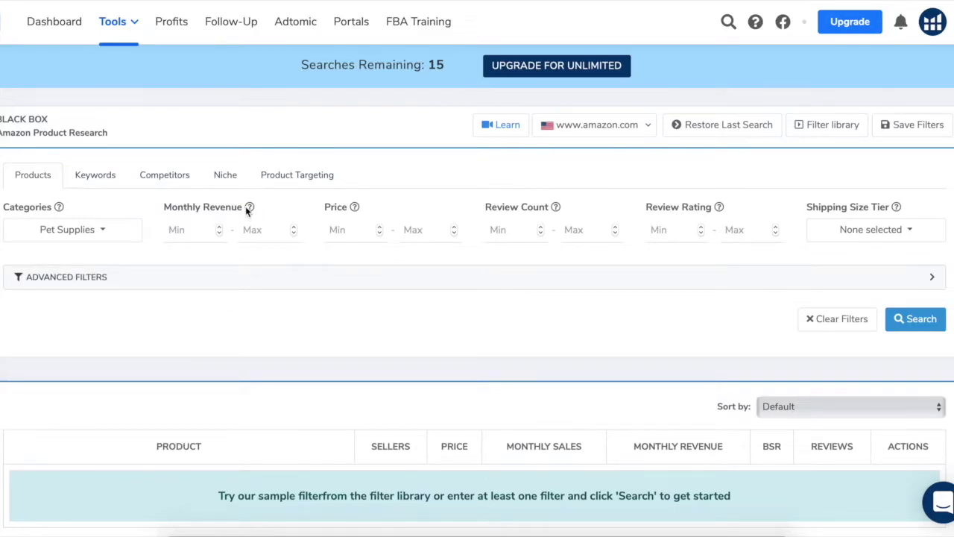
- Set the minimum monthly revenue to 20000, the minimum price to 15 and the maximum review count to 2000
{"action": "left_click", "coordinate": [198, 229]}
{"action": "type", "text": "20000"}
{"action": "left_click", "coordinate": [355, 226]}
{"action": "type", "text": "15"}
{"action": "left_click", "coordinate": [581, 231]}
{"action": "type", "text": "2000"}
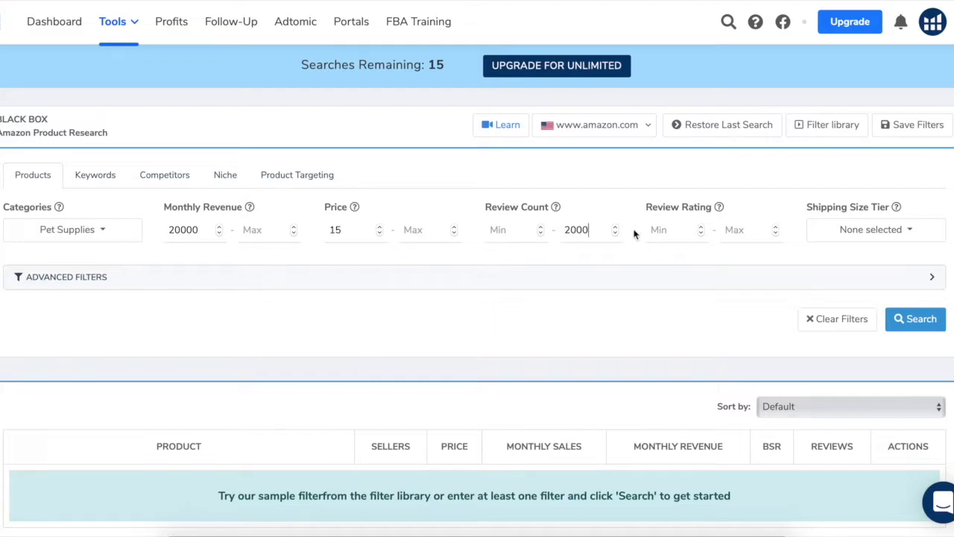
{"action": "left_click", "coordinate": [678, 228]}
{"action": "type", "text": "4.5"}
{"action": "key", "text": "BackSpace"}
{"action": "key", "text": "BackSpace"}
{"action": "key", "text": "BackSpace"}
{"action": "left_click", "coordinate": [736, 236]}
{"action": "type", "text": "3.8"}
{"action": "double_click", "coordinate": [741, 229]}
{"action": "key", "text": "BackSpace"}
- Restrict the shipping size tier to Small Standard-Size and run the product search
{"action": "left_click", "coordinate": [913, 230]}
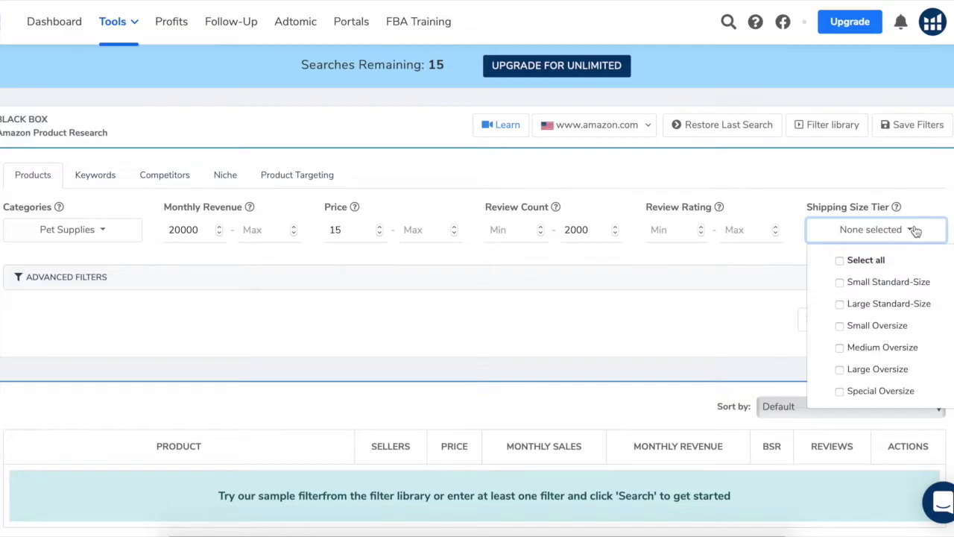
{"action": "left_click", "coordinate": [941, 285]}
{"action": "left_click", "coordinate": [742, 270]}
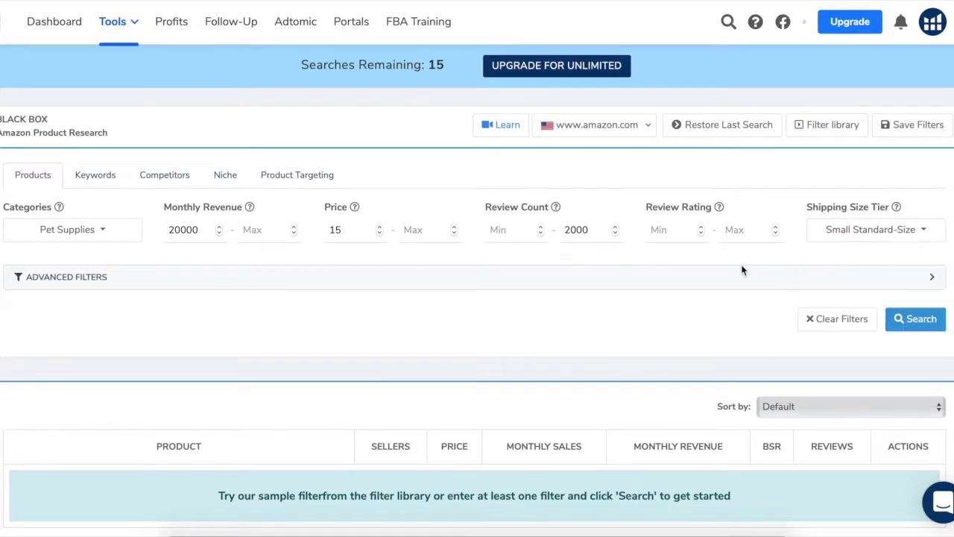
{"action": "left_click", "coordinate": [926, 329]}
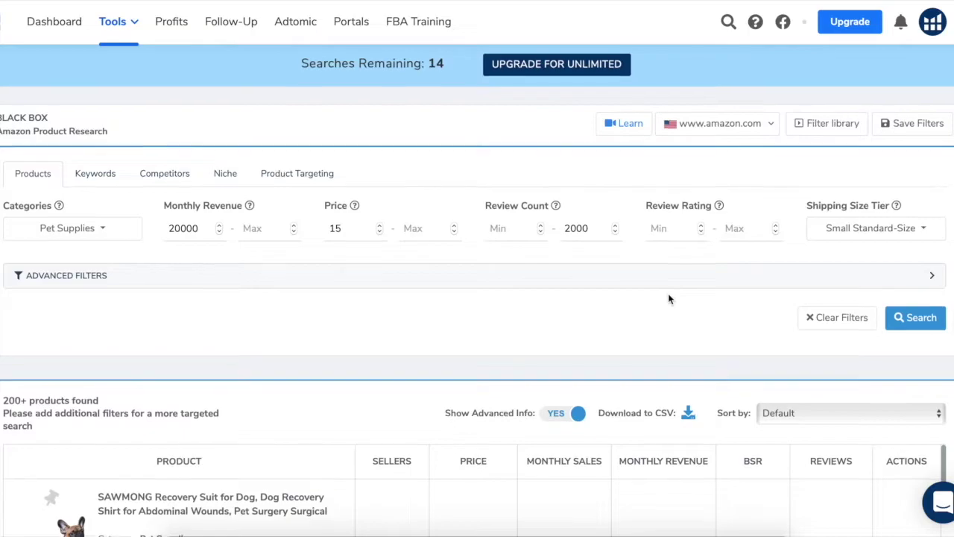
- Examine the first product results, comparing their prices, monthly sales, revenue, reviews and ratings
{"action": "scroll", "coordinate": [668, 299], "scroll_direction": "down", "scroll_amount": 2}
{"action": "scroll", "coordinate": [387, 321], "scroll_direction": "down", "scroll_amount": 2}
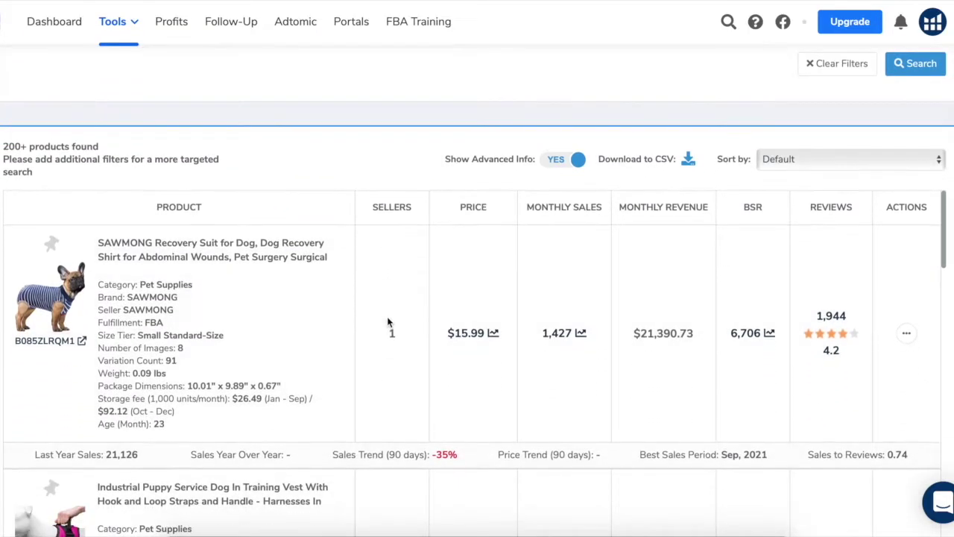
{"action": "scroll", "coordinate": [387, 316], "scroll_direction": "down", "scroll_amount": 1}
{"action": "scroll", "coordinate": [387, 316], "scroll_direction": "up", "scroll_amount": 1}
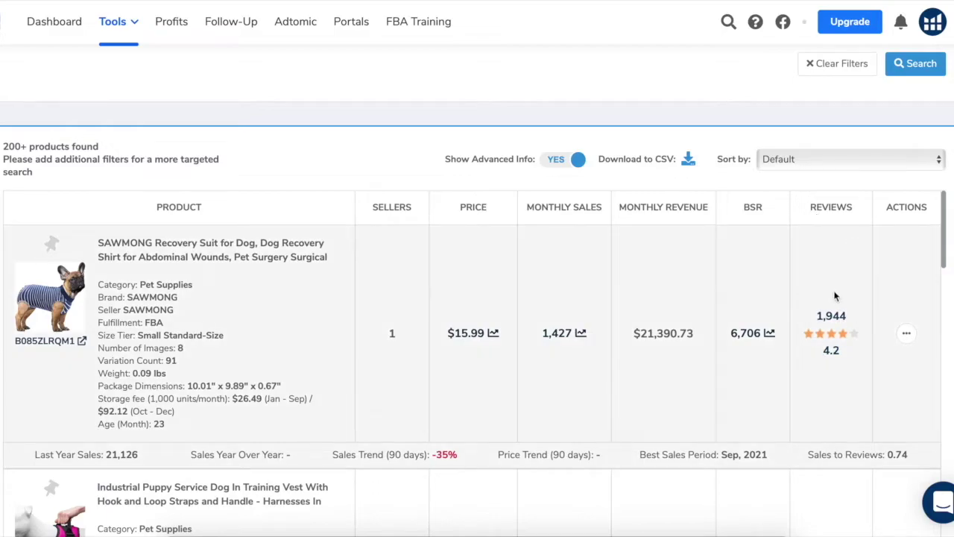
{"action": "scroll", "coordinate": [833, 296], "scroll_direction": "down", "scroll_amount": 6}
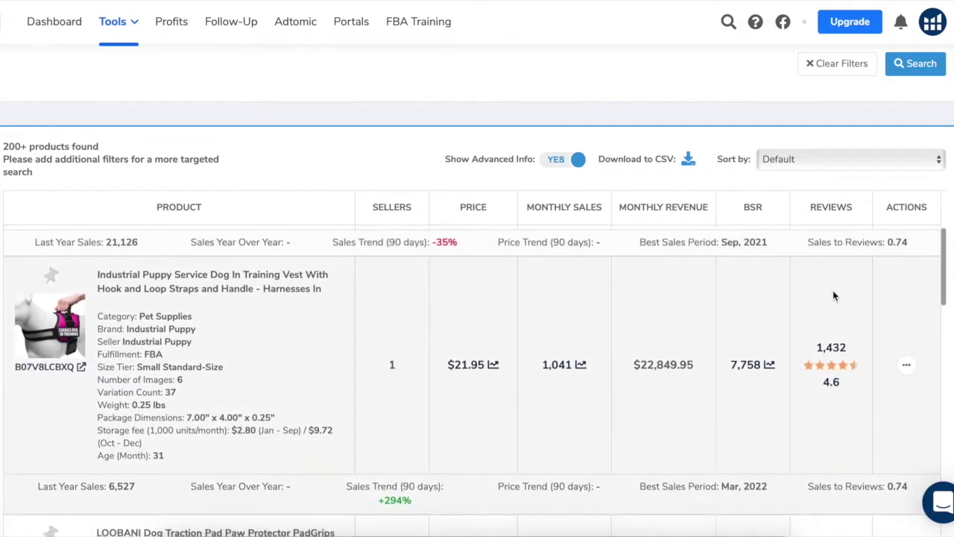
{"action": "scroll", "coordinate": [834, 296], "scroll_direction": "down", "scroll_amount": 1}
{"action": "scroll", "coordinate": [833, 296], "scroll_direction": "up", "scroll_amount": 1}
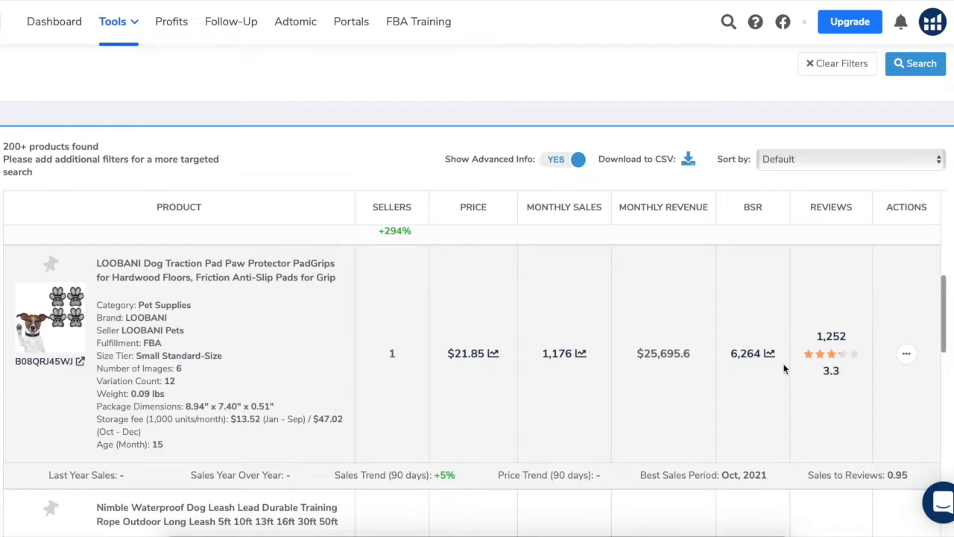
- View the all-time review count and rating history of the LOOBANI dog traction pads and close the chart
{"action": "left_click", "coordinate": [832, 372]}
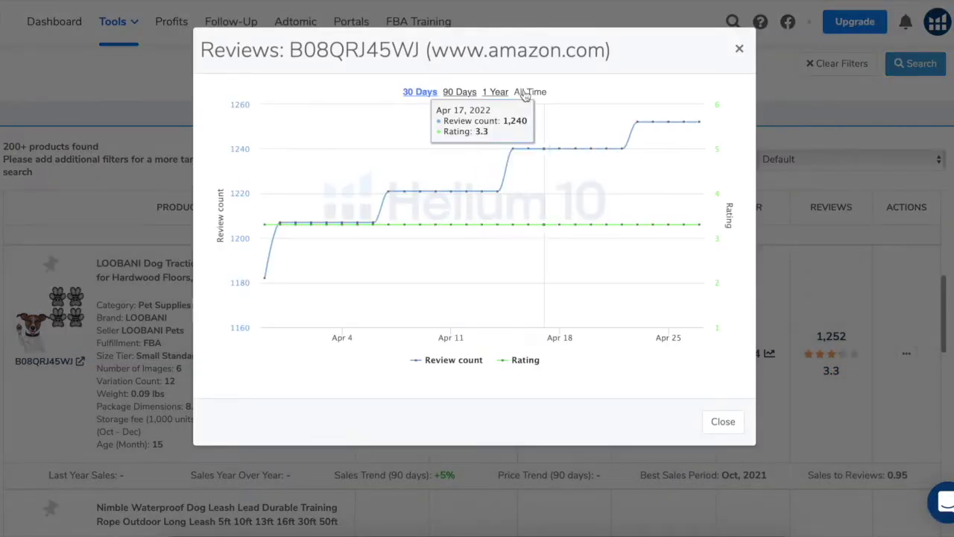
{"action": "left_click", "coordinate": [526, 93]}
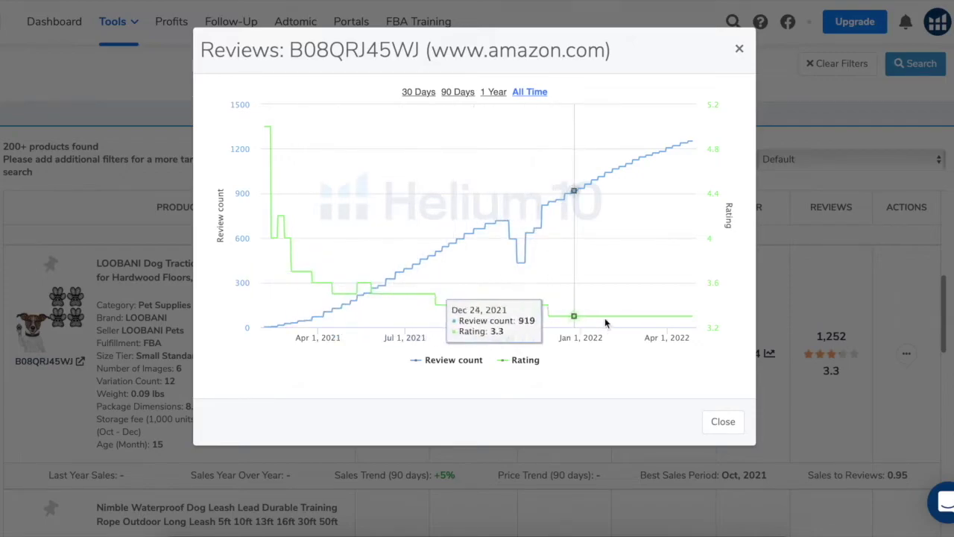
{"action": "left_click", "coordinate": [723, 431]}
- Open the LOOBANI dog traction pads listing on Amazon and filter its customer reviews to 1 star
{"action": "left_click", "coordinate": [80, 360]}
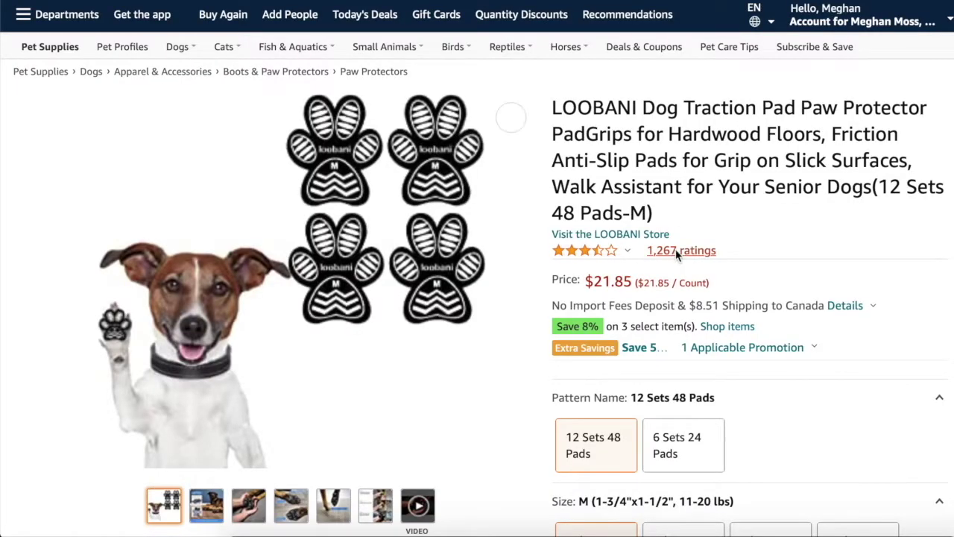
{"action": "left_click", "coordinate": [697, 252]}
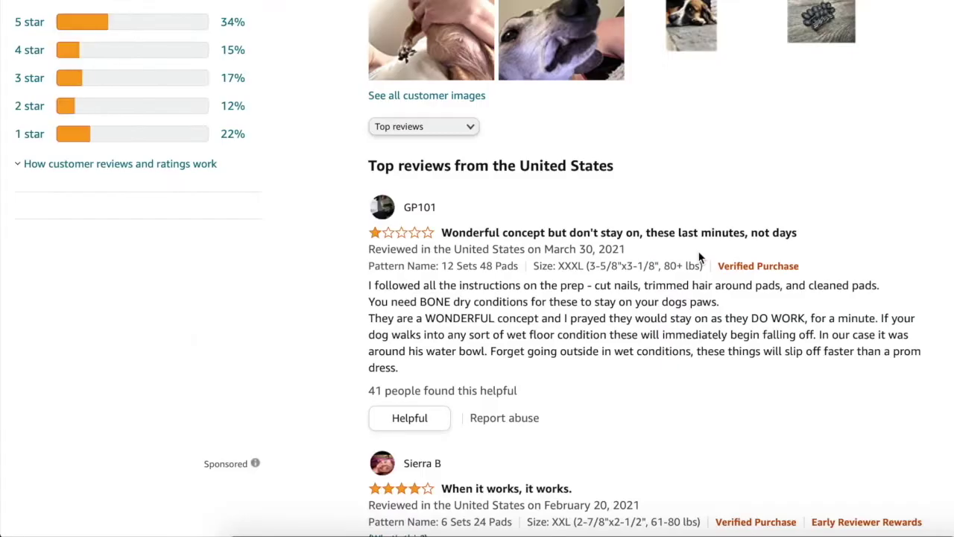
{"action": "left_click", "coordinate": [233, 134]}
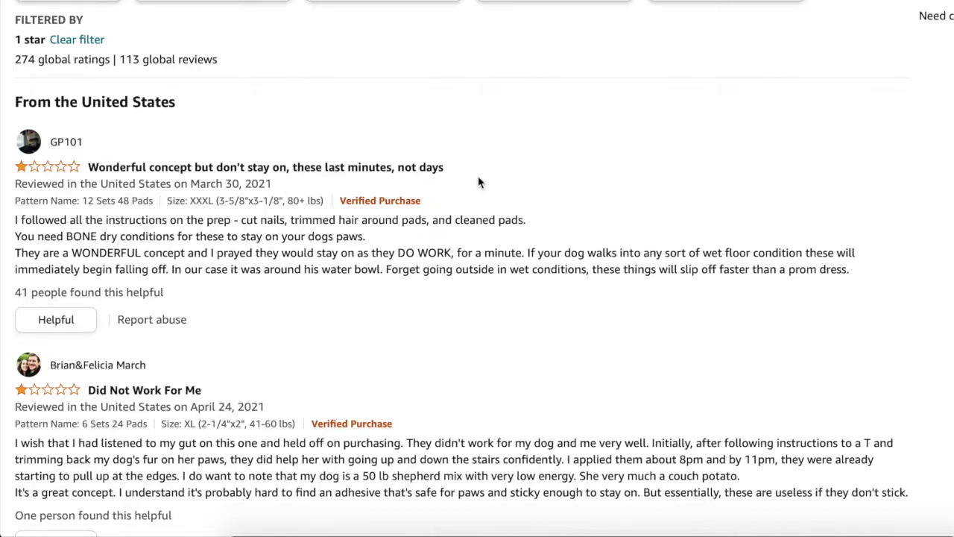
- Read through the 1-star reviews of the dog traction pads to identify recurring customer complaints
{"action": "scroll", "coordinate": [479, 182], "scroll_direction": "down", "scroll_amount": 3}
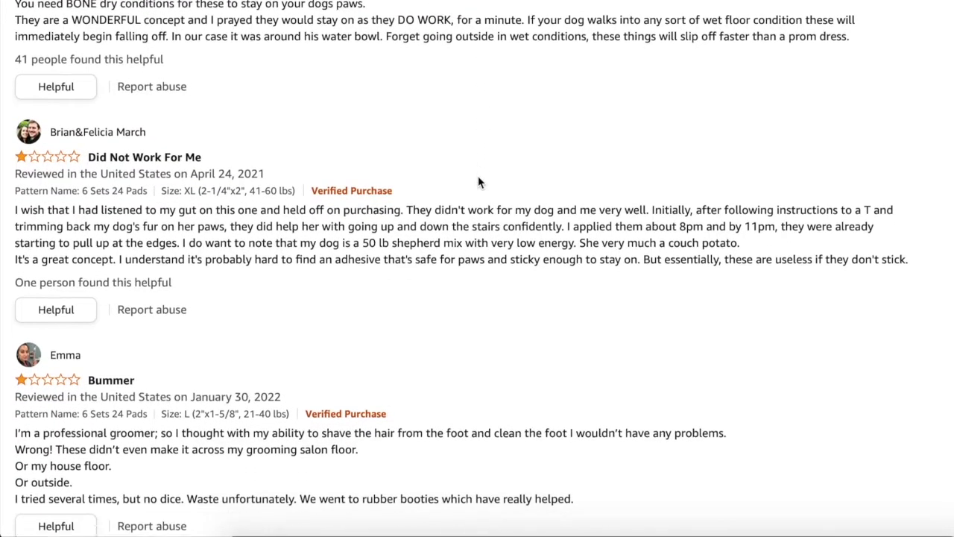
{"action": "scroll", "coordinate": [479, 181], "scroll_direction": "down", "scroll_amount": 1}
{"action": "scroll", "coordinate": [478, 177], "scroll_direction": "down", "scroll_amount": 2}
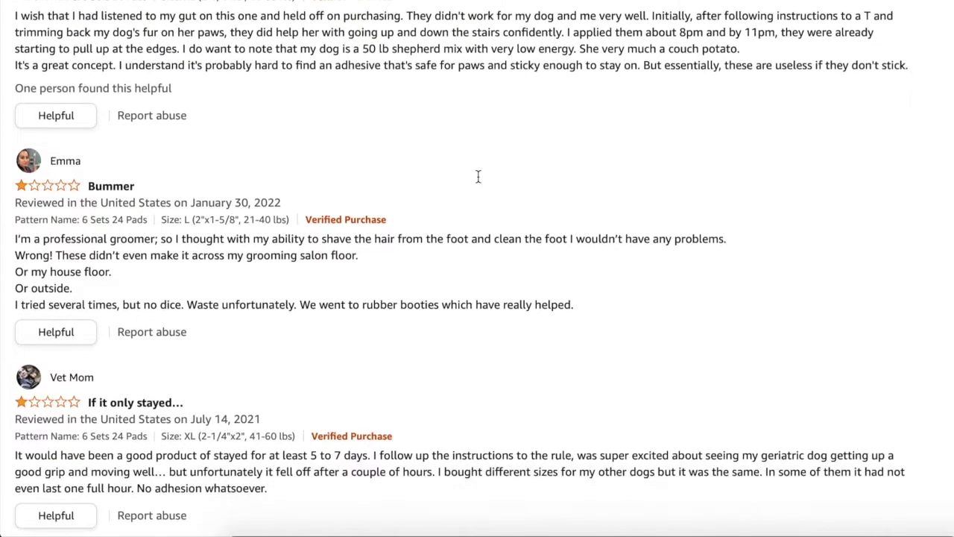
{"action": "scroll", "coordinate": [479, 182], "scroll_direction": "down", "scroll_amount": 2}
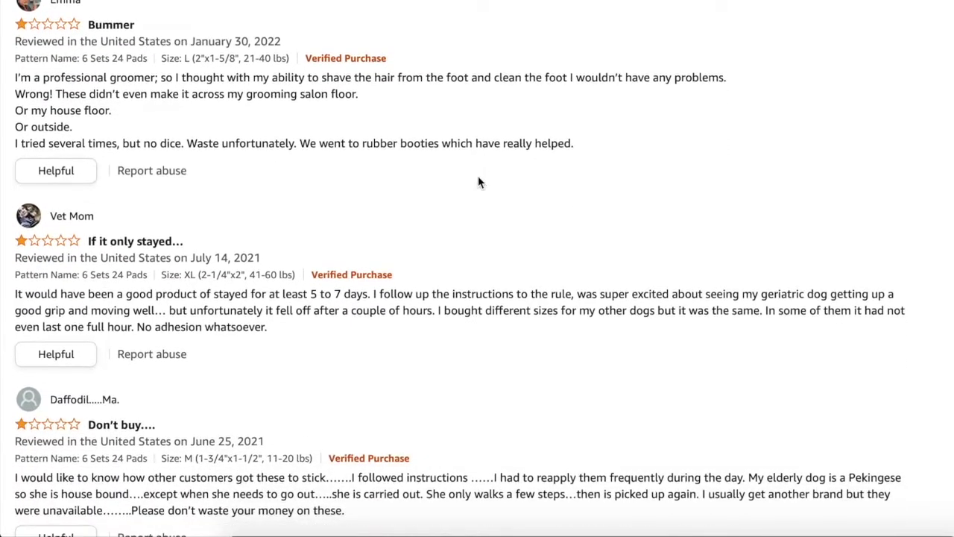
{"action": "scroll", "coordinate": [479, 182], "scroll_direction": "down", "scroll_amount": 3}
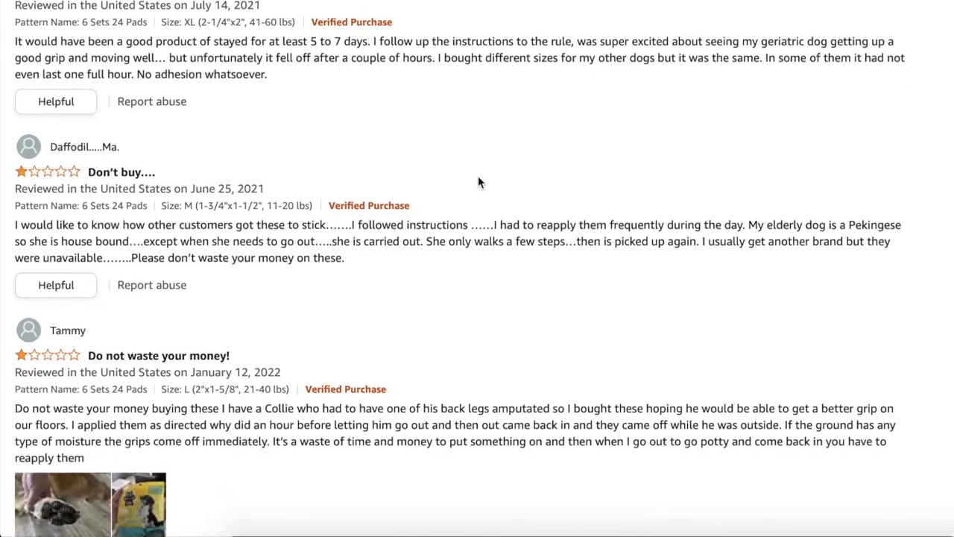
{"action": "scroll", "coordinate": [478, 182], "scroll_direction": "down", "scroll_amount": 2}
{"action": "scroll", "coordinate": [479, 182], "scroll_direction": "down", "scroll_amount": 2}
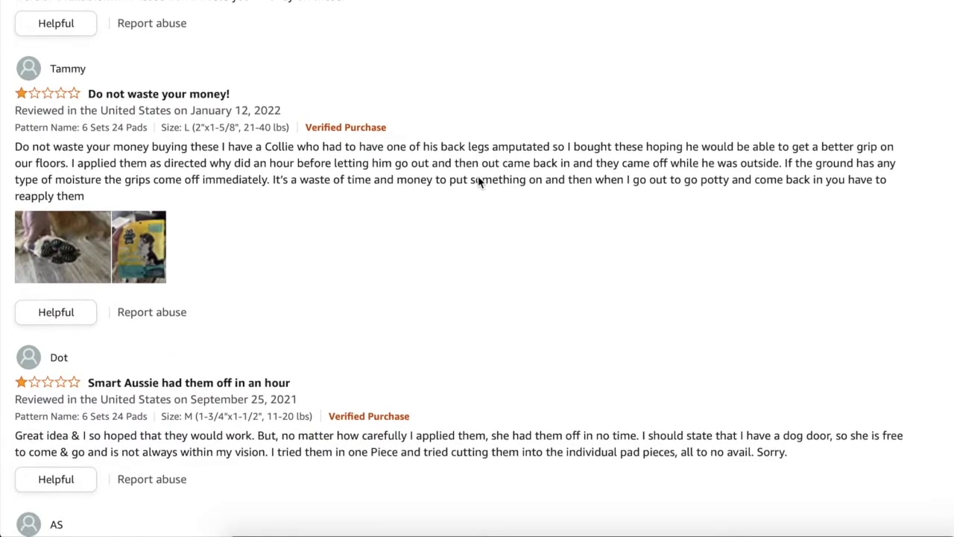
{"action": "scroll", "coordinate": [479, 182], "scroll_direction": "up", "scroll_amount": 20}
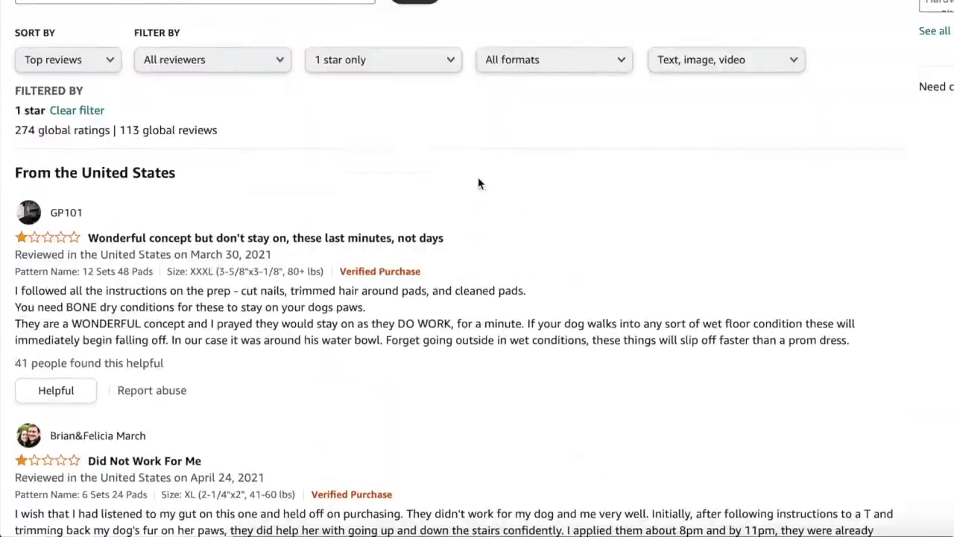
{"action": "scroll", "coordinate": [479, 185], "scroll_direction": "up", "scroll_amount": 3}
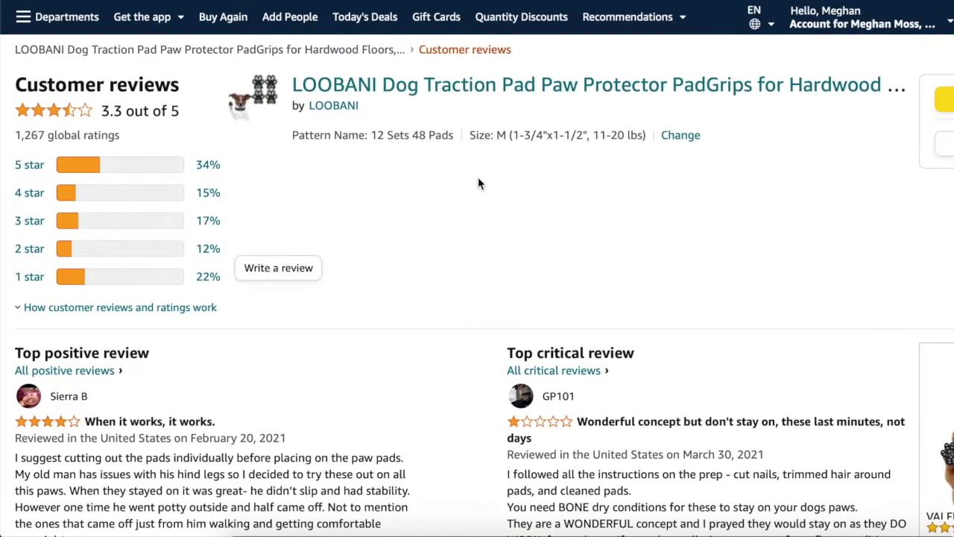
- Return to the LOOBANI product page and look through its pattern and size options and listing images
{"action": "left_click", "coordinate": [369, 82]}
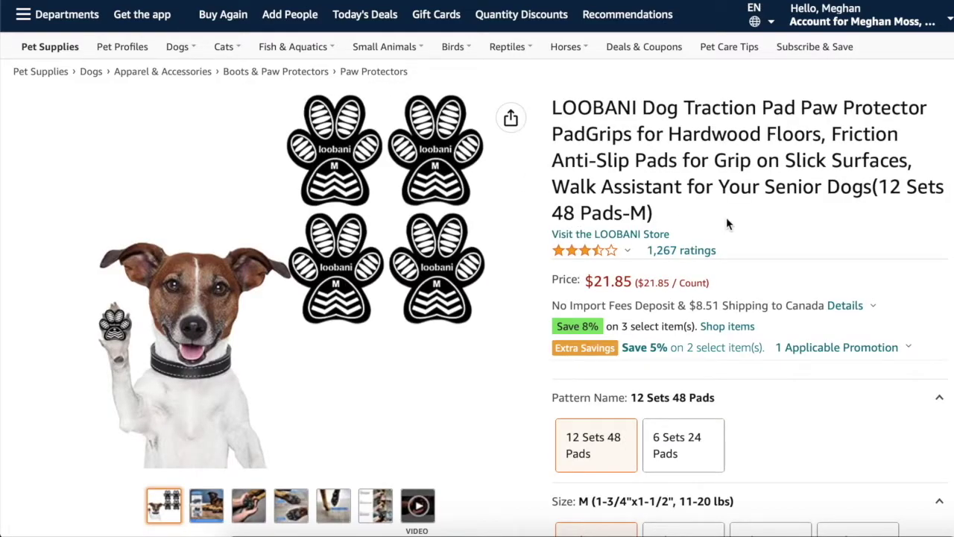
{"action": "scroll", "coordinate": [847, 243], "scroll_direction": "down", "scroll_amount": 1}
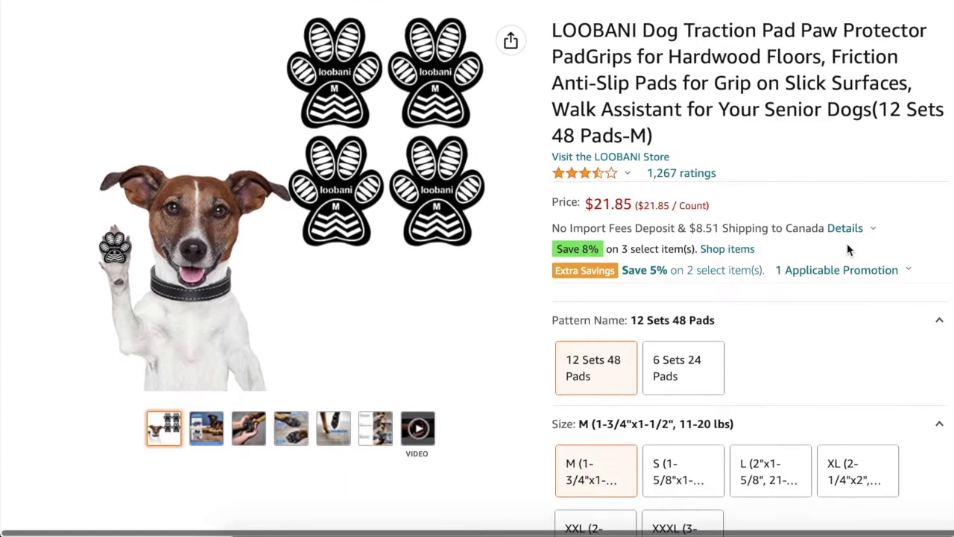
{"action": "mouse_move", "coordinate": [208, 439]}
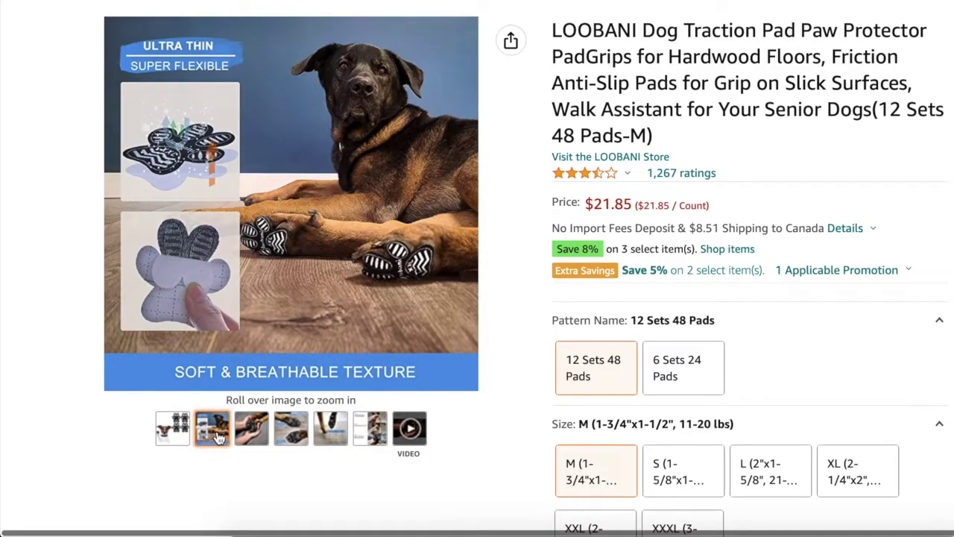
{"action": "mouse_move", "coordinate": [252, 436]}
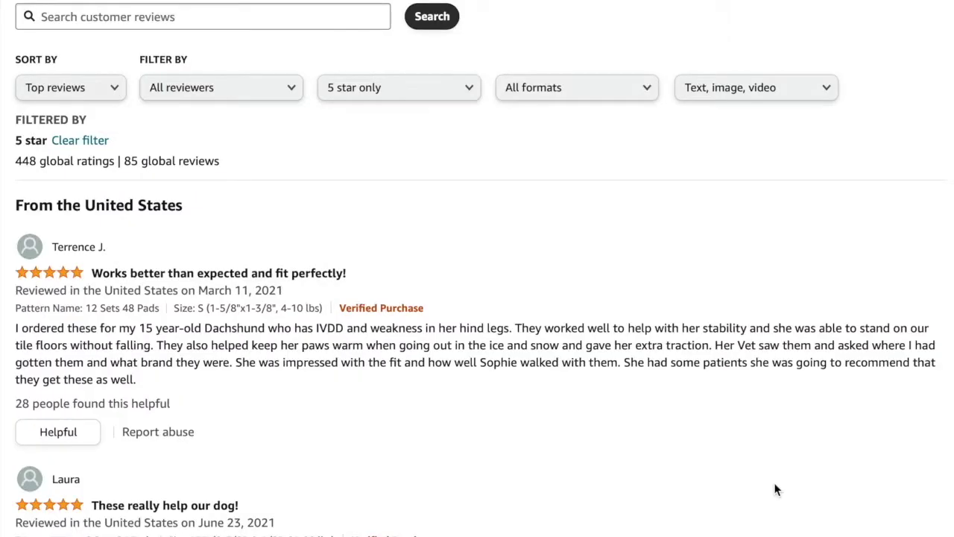
- Read through the 5-star reviews of the dog traction pads to see what satisfied customers value
{"action": "scroll", "coordinate": [774, 482], "scroll_direction": "down", "scroll_amount": 3}
{"action": "scroll", "coordinate": [773, 483], "scroll_direction": "down", "scroll_amount": 3}
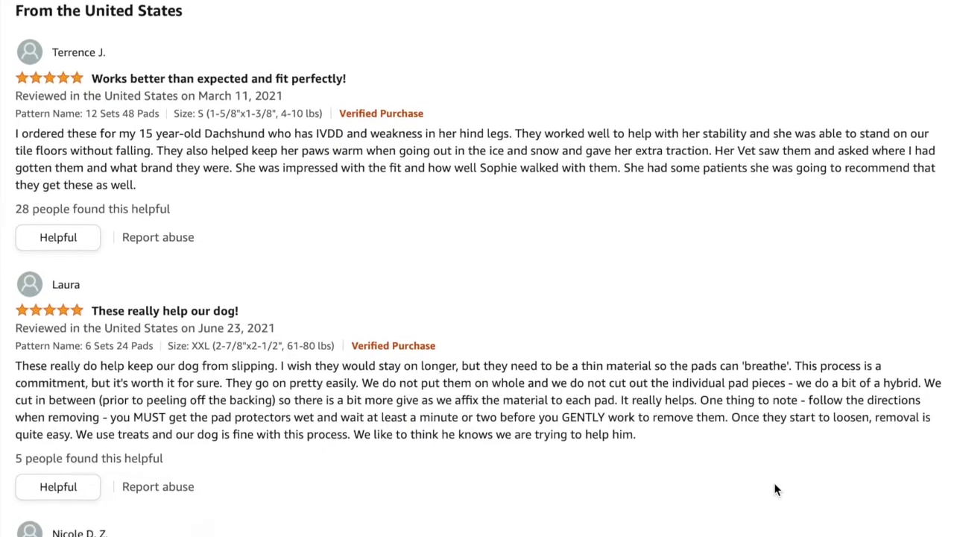
{"action": "scroll", "coordinate": [774, 483], "scroll_direction": "down", "scroll_amount": 3}
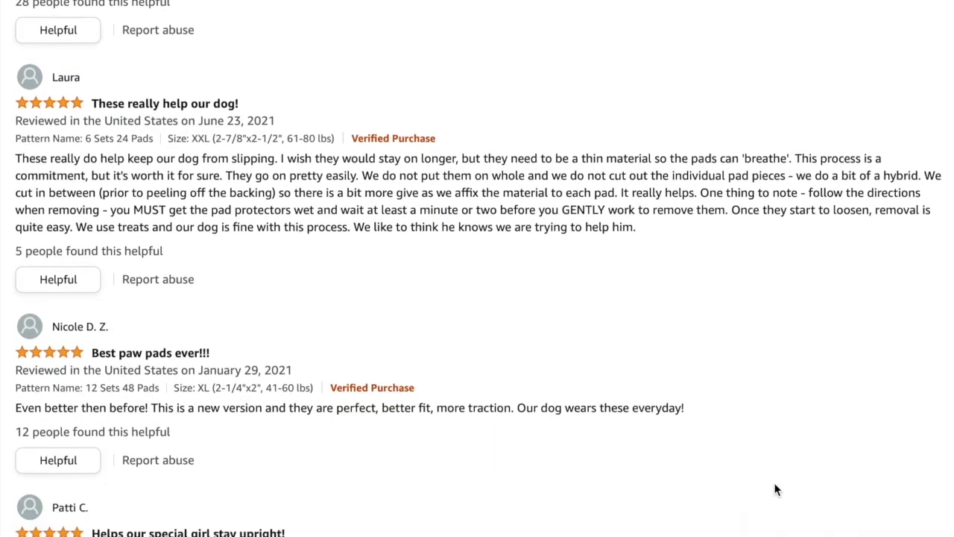
{"action": "scroll", "coordinate": [774, 483], "scroll_direction": "down", "scroll_amount": 3}
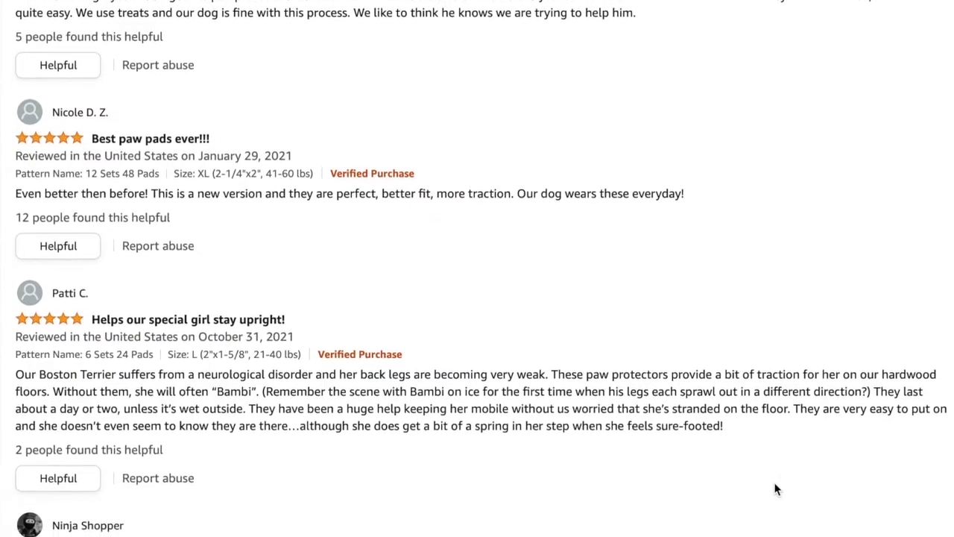
{"action": "scroll", "coordinate": [775, 483], "scroll_direction": "down", "scroll_amount": 3}
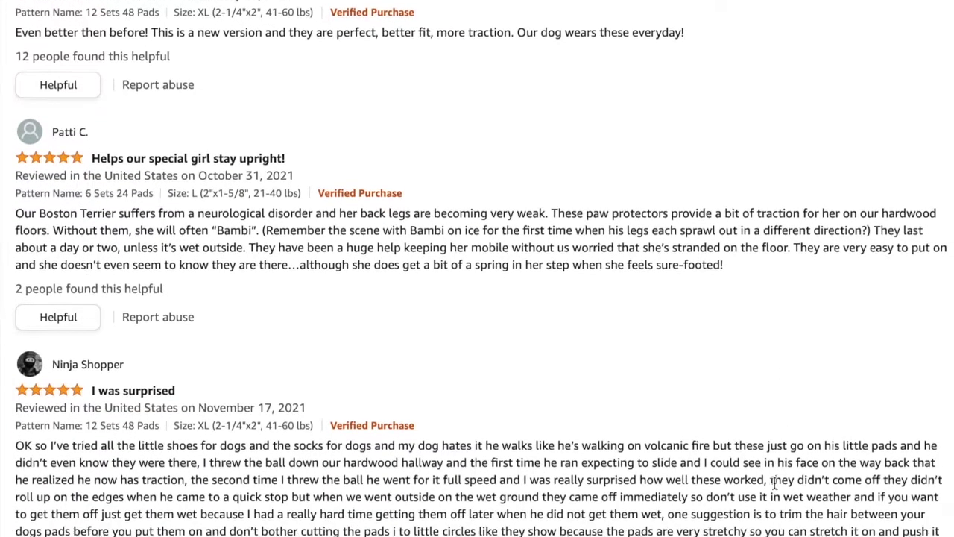
{"action": "scroll", "coordinate": [774, 489], "scroll_direction": "down", "scroll_amount": 4}
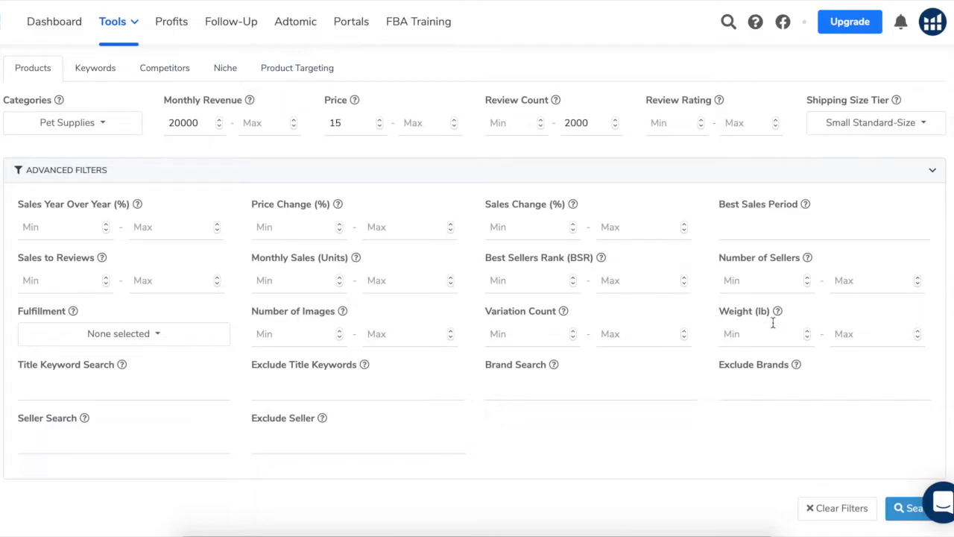
- Enter 5 as an advanced filter value in the product research tool
{"action": "type", "text": "5"}
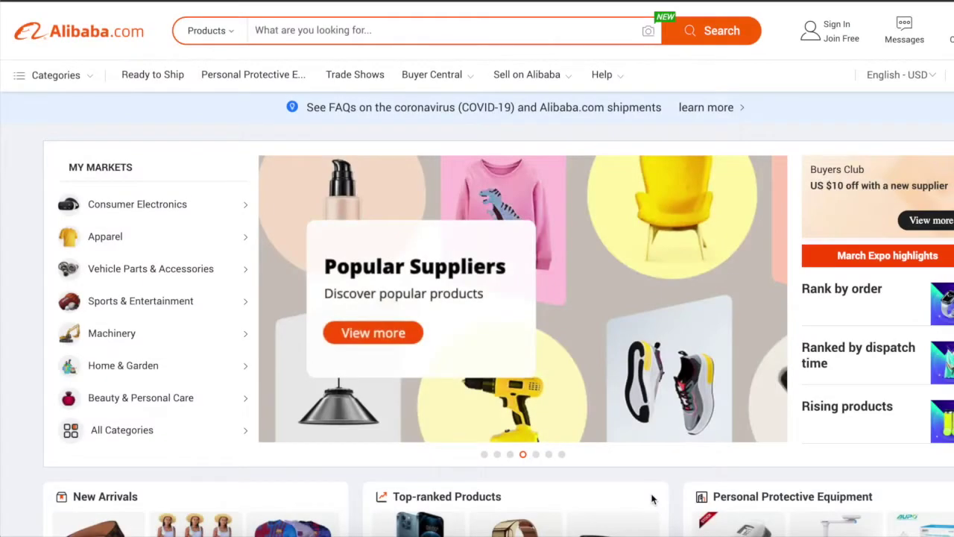
- Search Alibaba's products for "self adhesive paw pads"
{"action": "left_click", "coordinate": [415, 32]}
{"action": "type", "text": "self ad"}
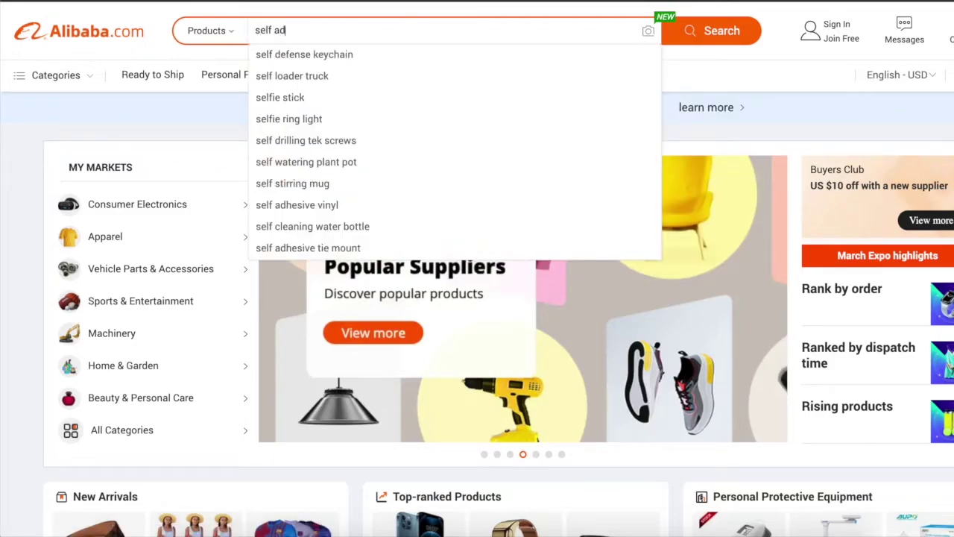
{"action": "type", "text": "hesive paw pad"}
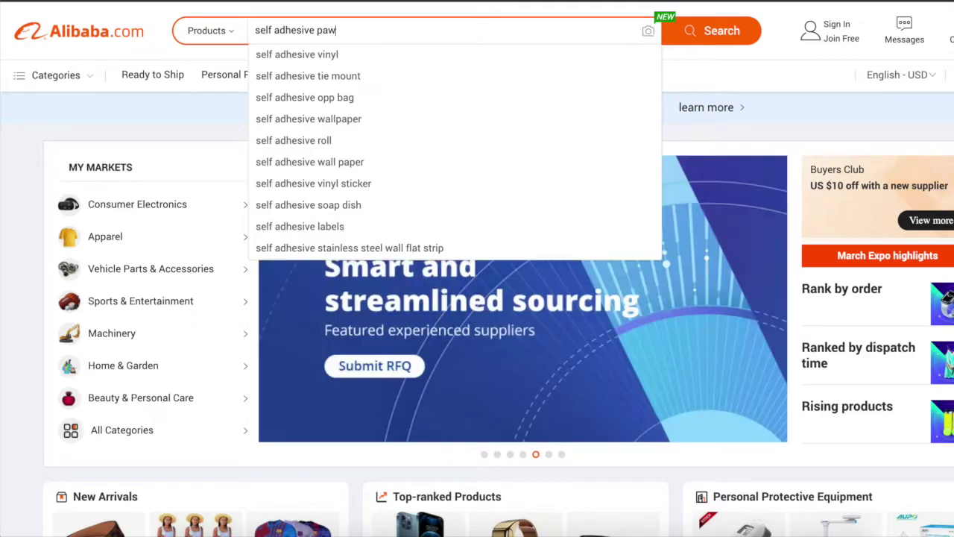
{"action": "type", "text": "s"}
{"action": "key", "text": "Return"}
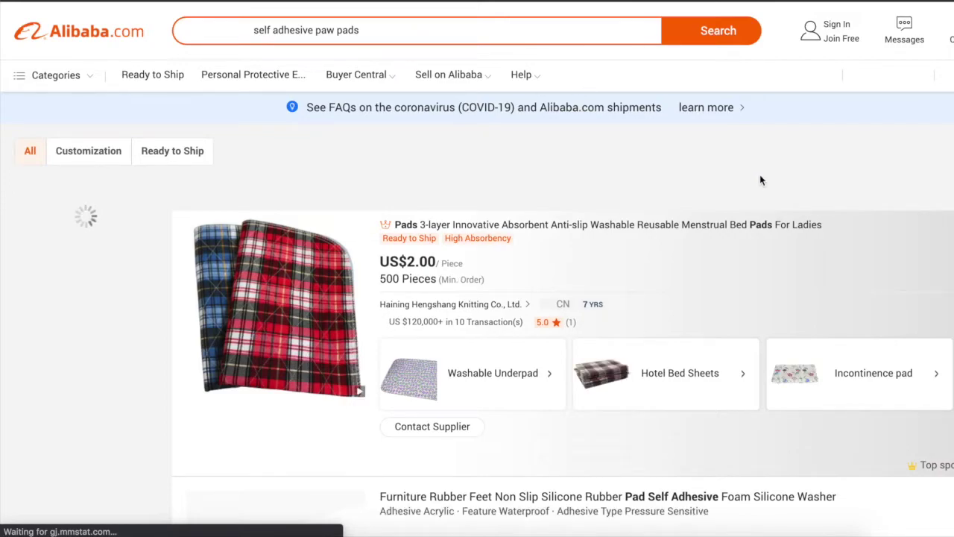
- Find the disposable self-adhesive dog paw protection traction pads among the search results and open that listing
{"action": "scroll", "coordinate": [760, 180], "scroll_direction": "down", "scroll_amount": 3}
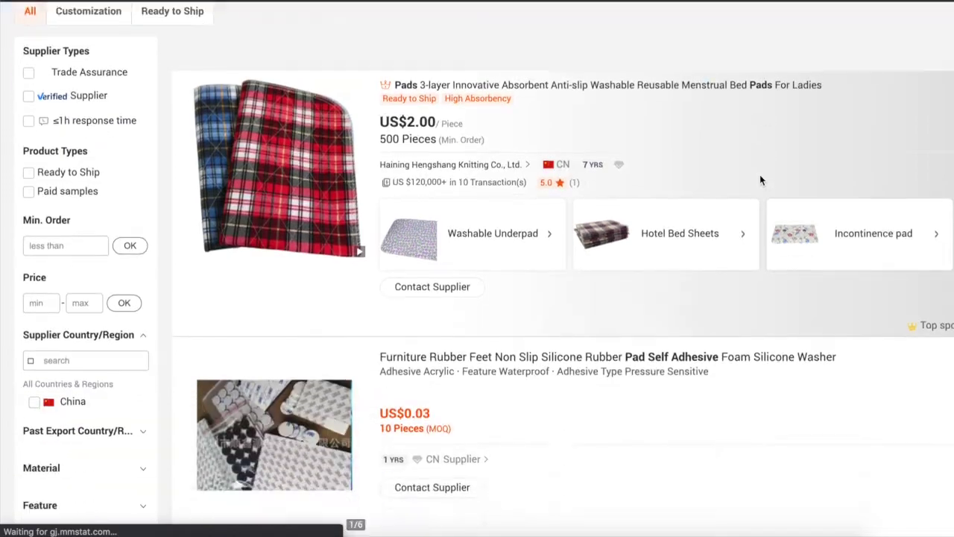
{"action": "scroll", "coordinate": [761, 180], "scroll_direction": "down", "scroll_amount": 5}
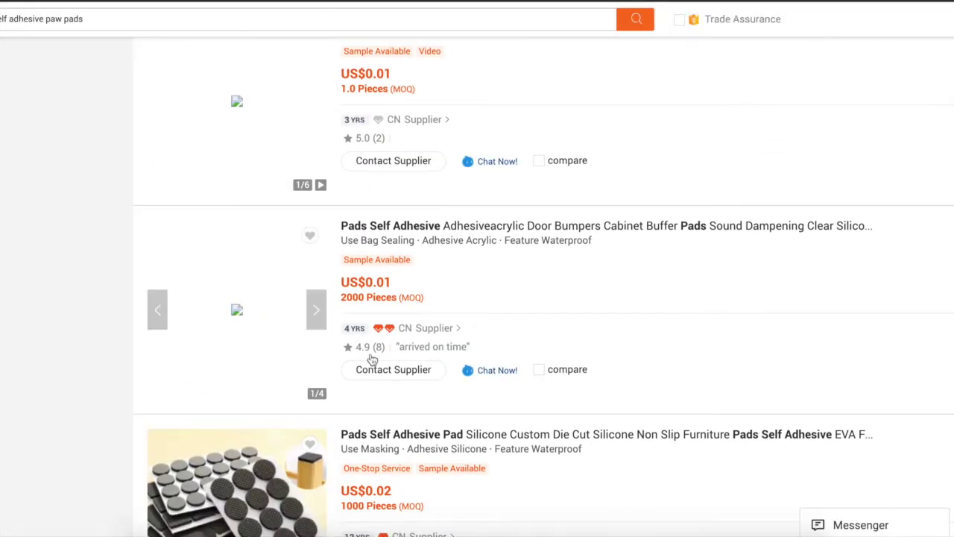
{"action": "scroll", "coordinate": [134, 209], "scroll_direction": "down", "scroll_amount": 1}
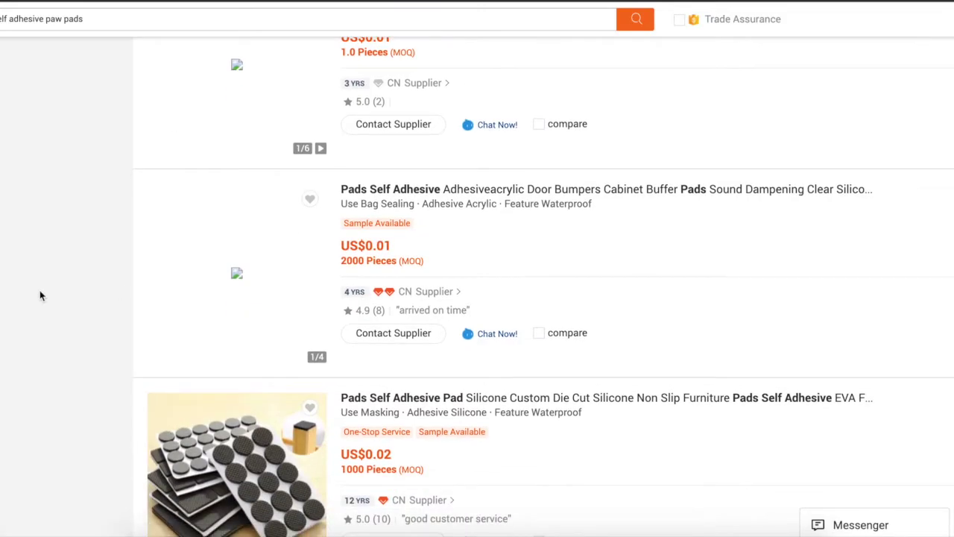
{"action": "scroll", "coordinate": [40, 295], "scroll_direction": "down", "scroll_amount": 5}
{"action": "scroll", "coordinate": [40, 296], "scroll_direction": "down", "scroll_amount": 2}
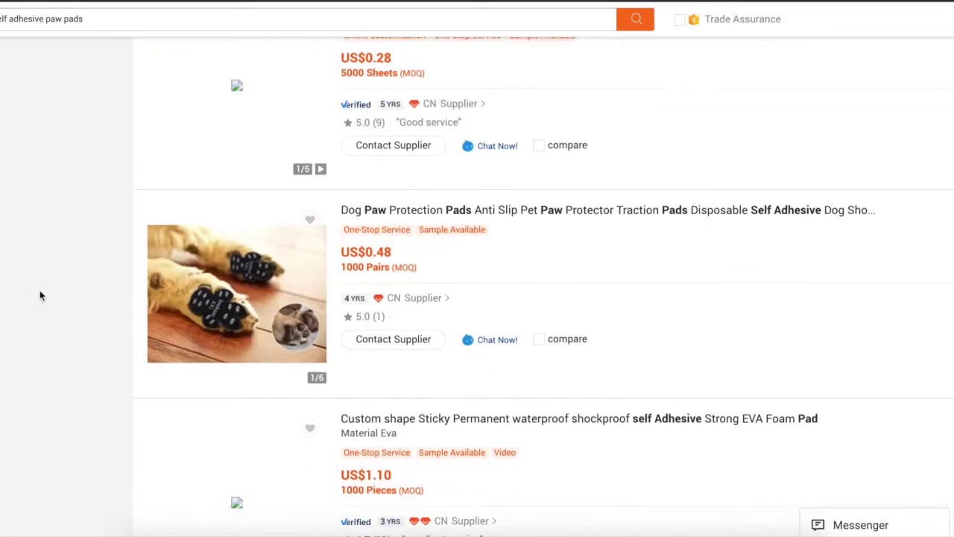
{"action": "left_click", "coordinate": [469, 211]}
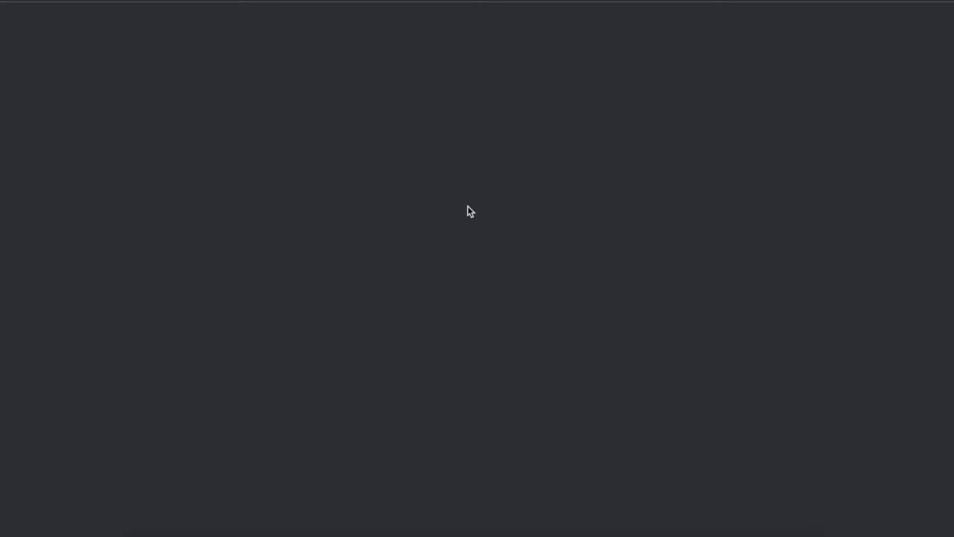